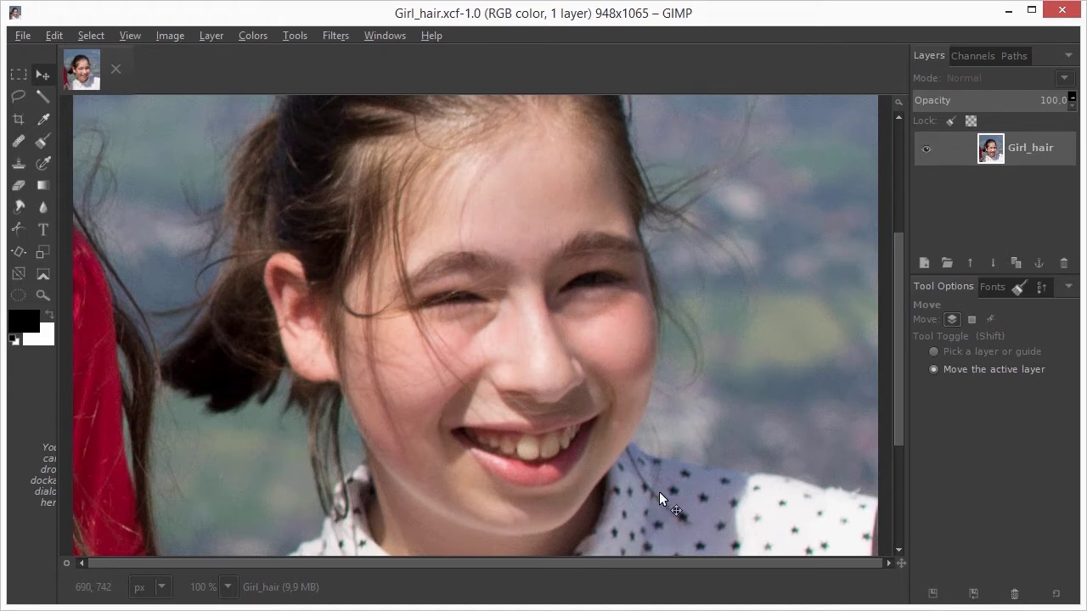
Launch Filters > Google Nik Collection on Girl_hair and open its Program list
left_click(335, 36)
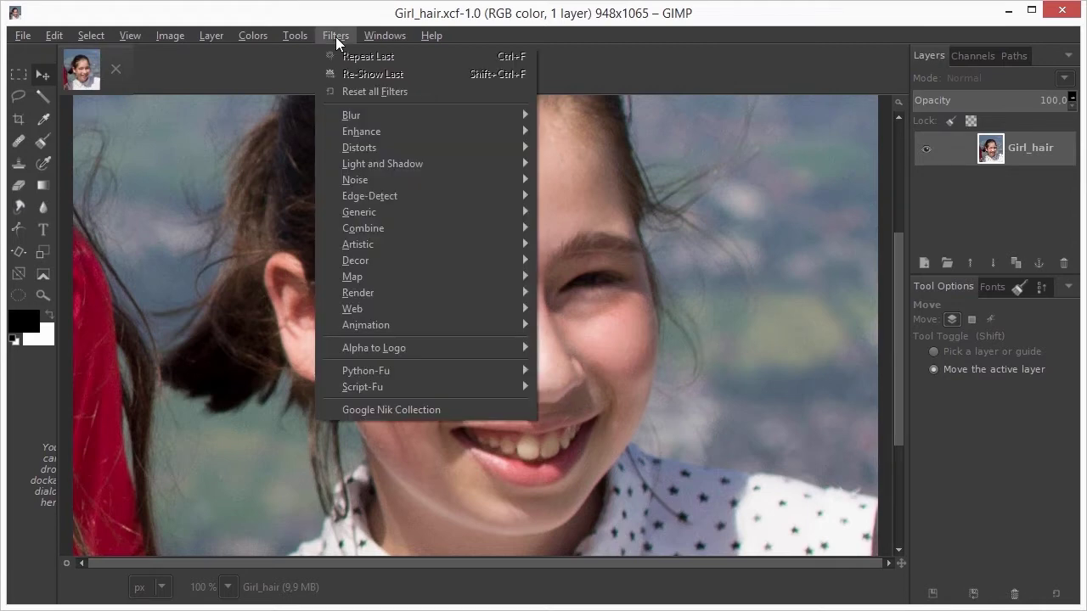
left_click(381, 409)
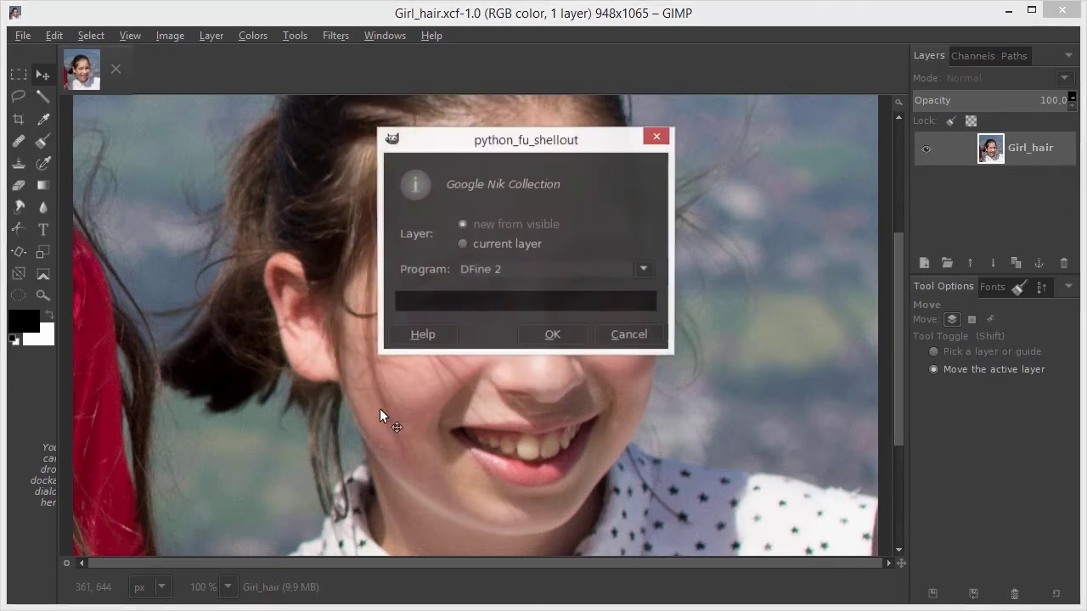
left_click(559, 268)
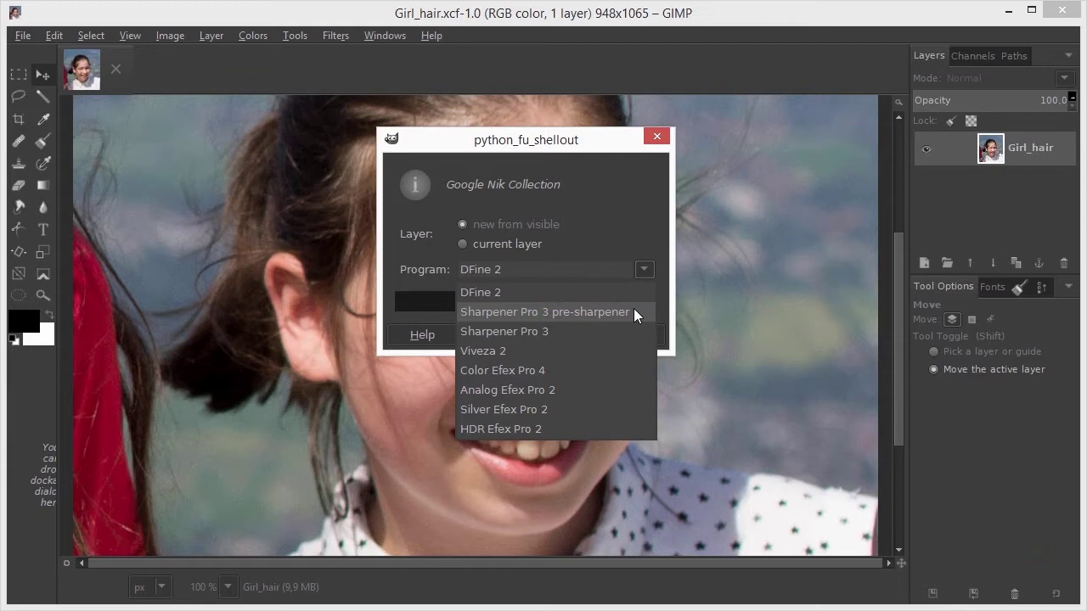
Run Sharpener Pro 3, setting Adaptive Sharpening and Output Sharpening Strength both to 100%
left_click(594, 332)
left_click(553, 336)
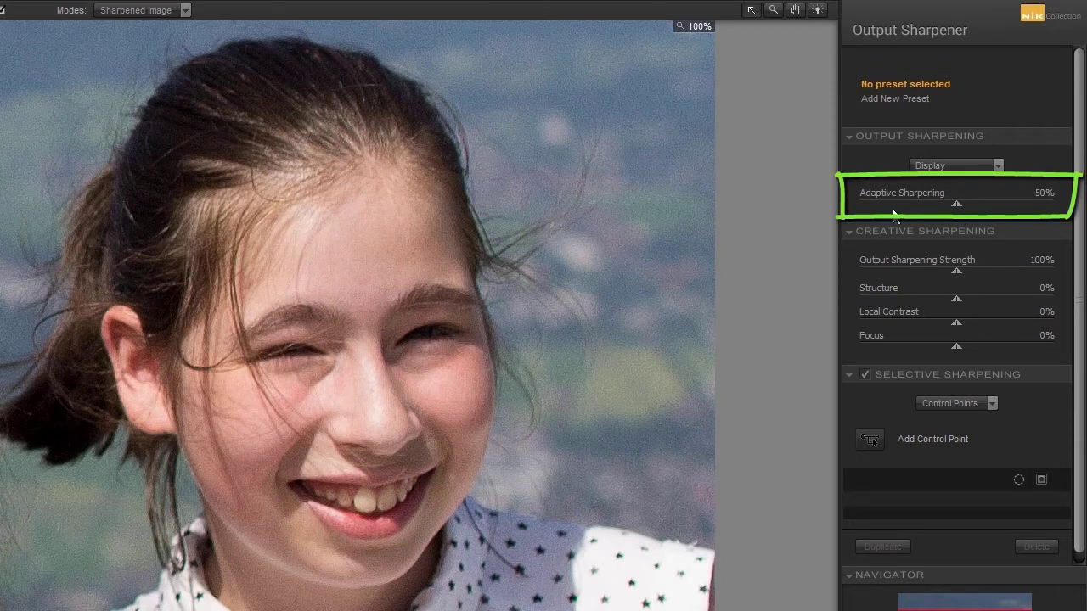
mouse_move(957, 209)
left_mouse_down()
mouse_move(847, 211)
mouse_move(988, 210)
left_mouse_up()
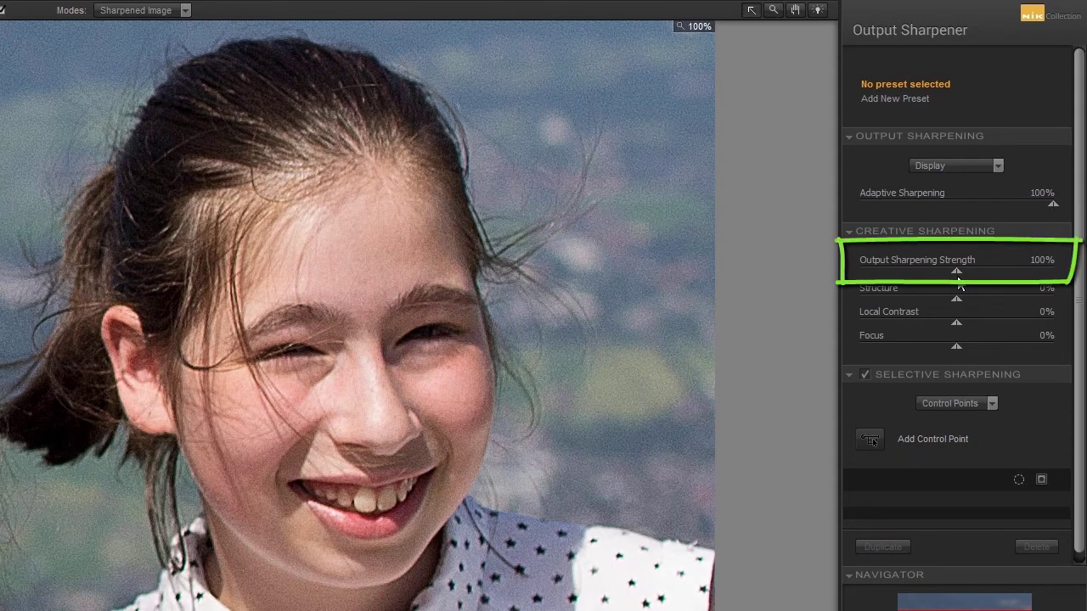
mouse_move(957, 273)
left_mouse_down()
mouse_move(861, 272)
mouse_move(1061, 268)
mouse_move(1051, 269)
left_mouse_up()
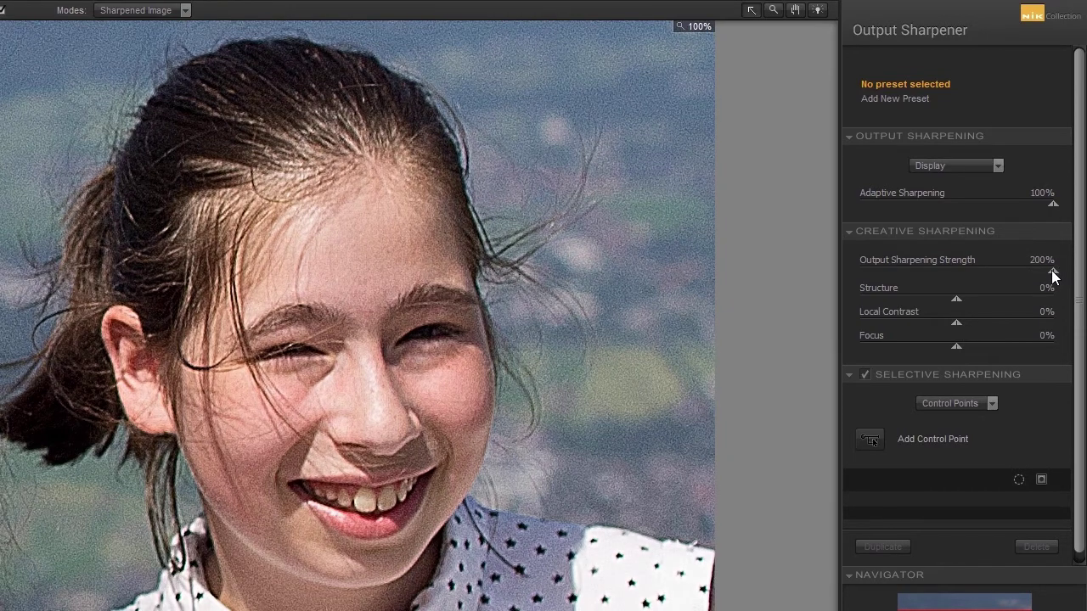
double_click(1052, 272)
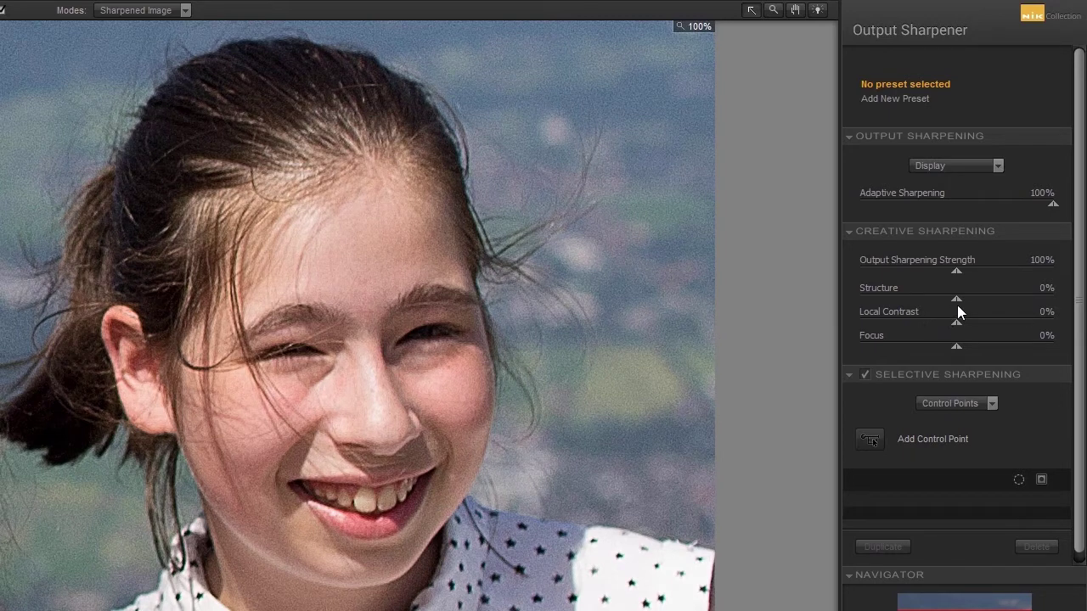
Lower Structure to -55%, raise Local Contrast to 15% and Focus to 77%
left_click_drag(958, 299, 908, 305)
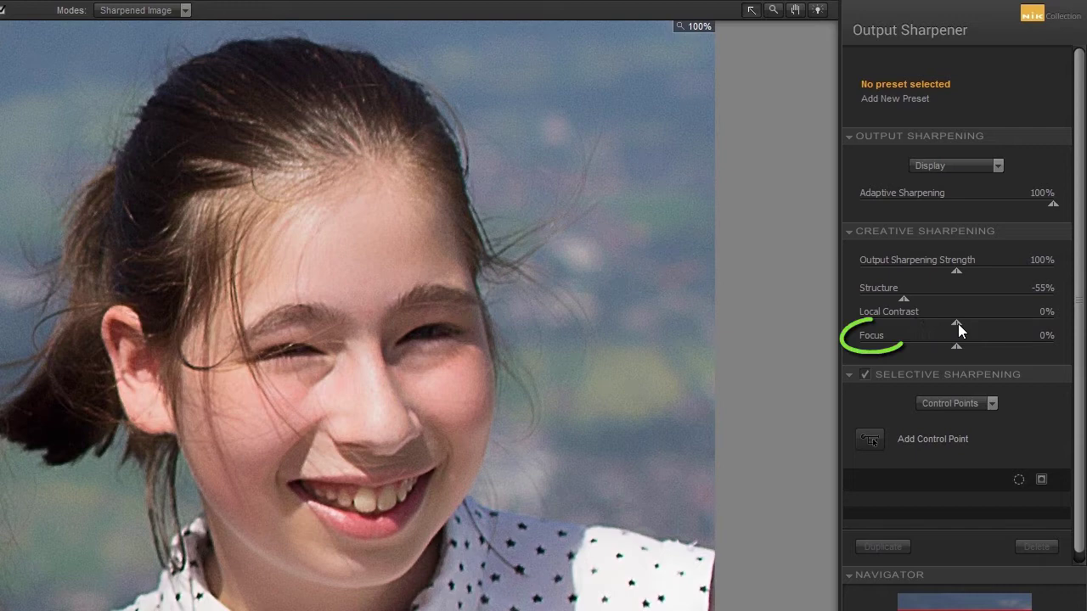
left_click_drag(959, 323, 973, 324)
left_click_drag(958, 347, 1026, 346)
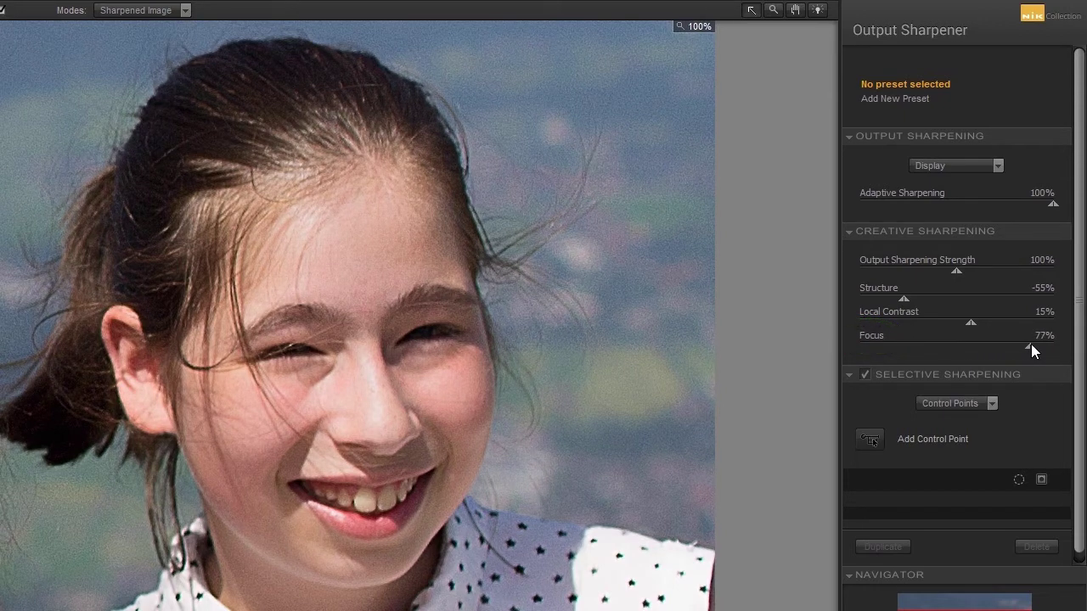
Reset Focus to 0%, compare with the preview off, and zoom 300% on the star-patterned shirt
double_click(1031, 344)
left_click(4, 10)
left_click(3, 10)
left_click(4, 10)
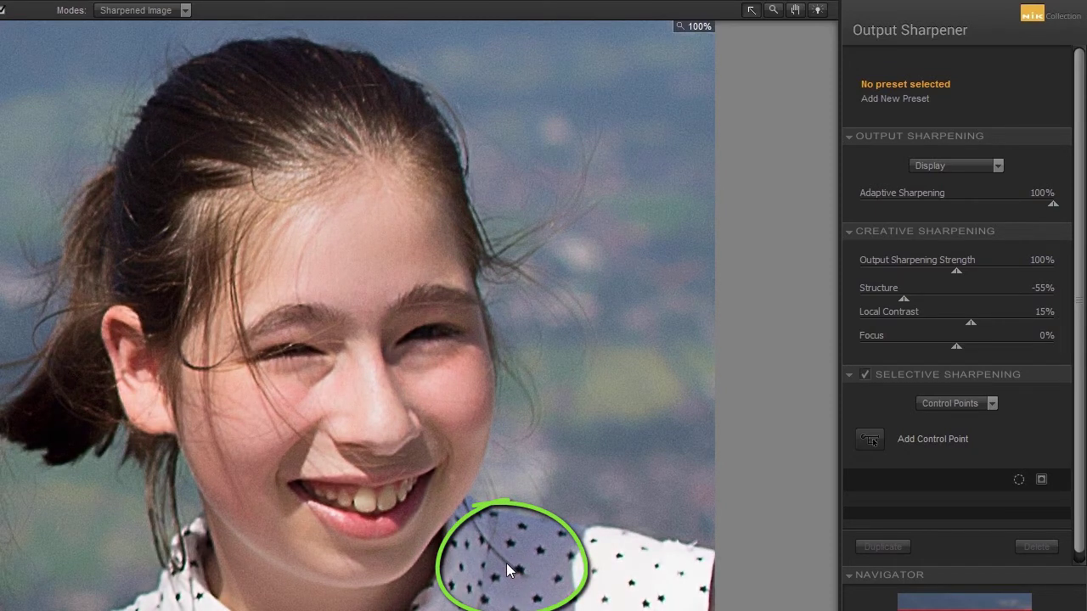
left_click(773, 10)
left_click(506, 589)
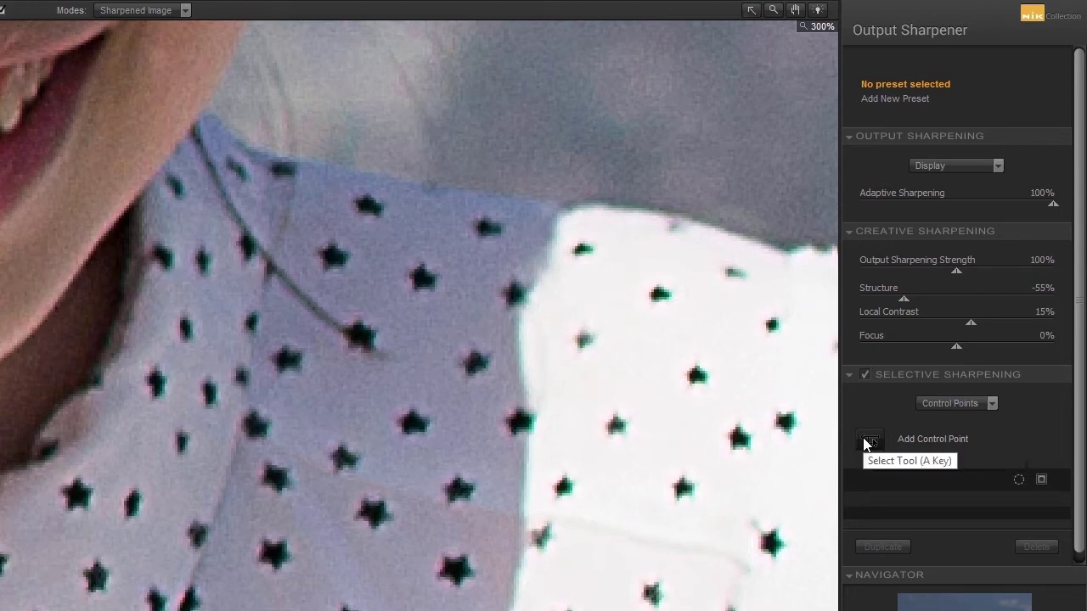
Place Control Point 1 on the shirt and cut its sharpening to 13%
left_click(868, 441)
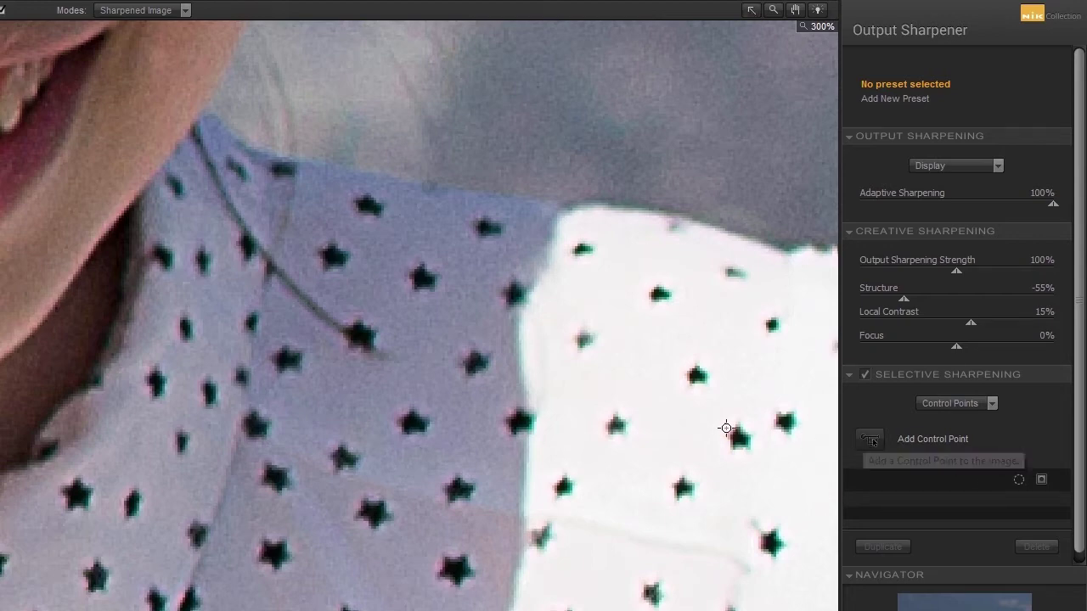
left_click(322, 420)
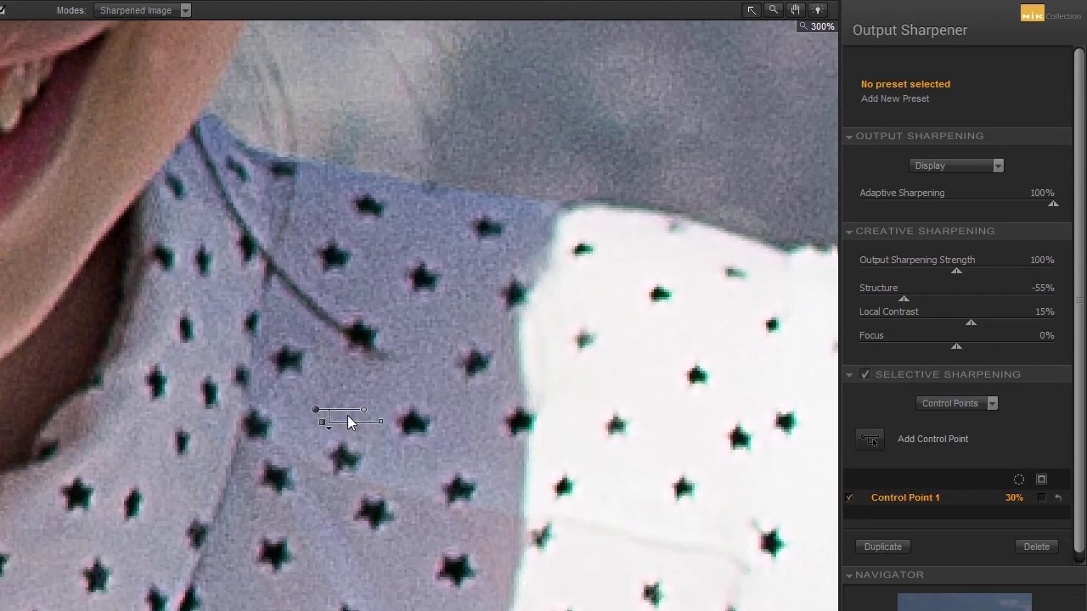
left_click_drag(364, 410, 316, 424)
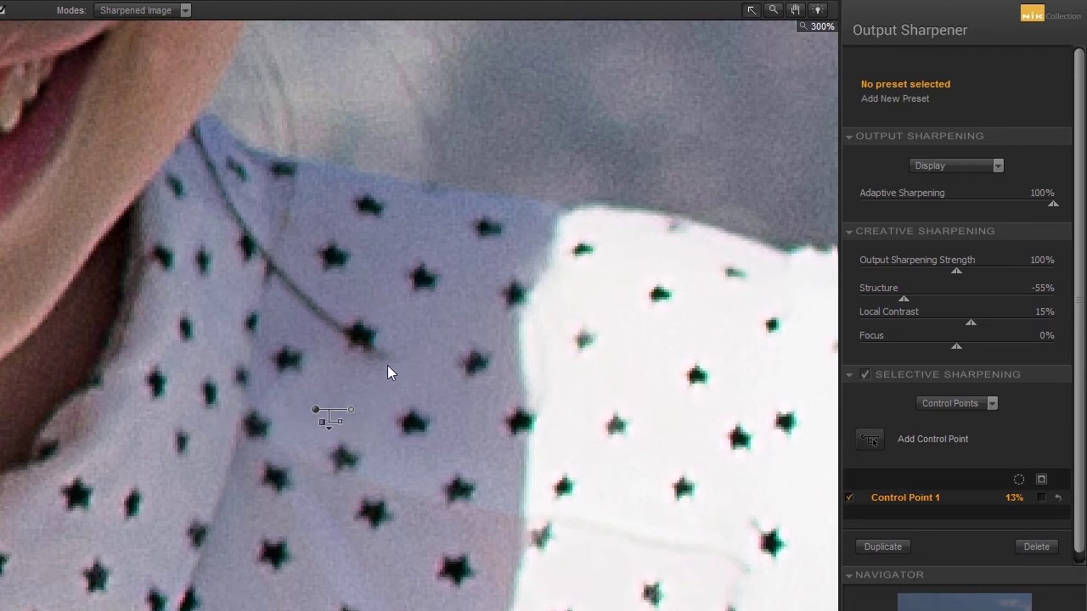
Fit the whole photo in the preview, then return it to 100% zoom
left_click(463, 447)
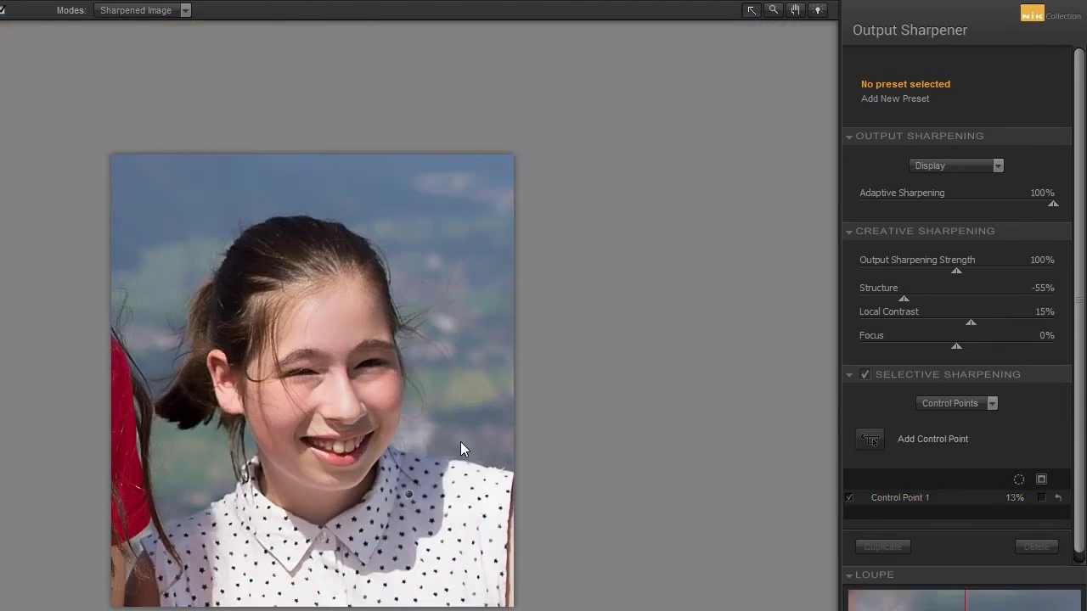
left_click(460, 441)
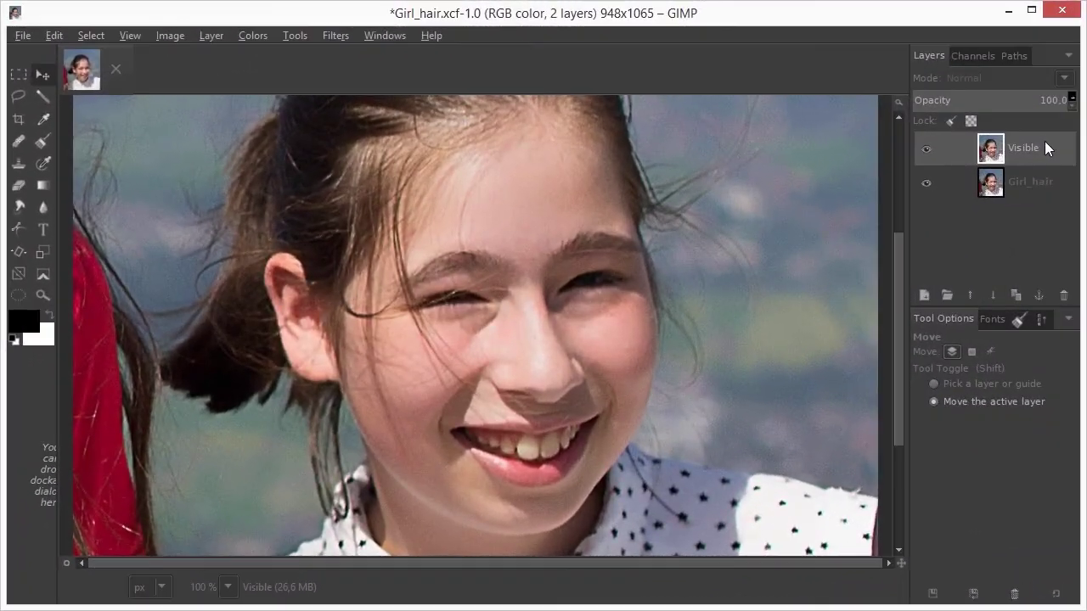
Fit the image to the window and add a White (full opacity) mask to the Visible layer
key("ctrl+shift+j")
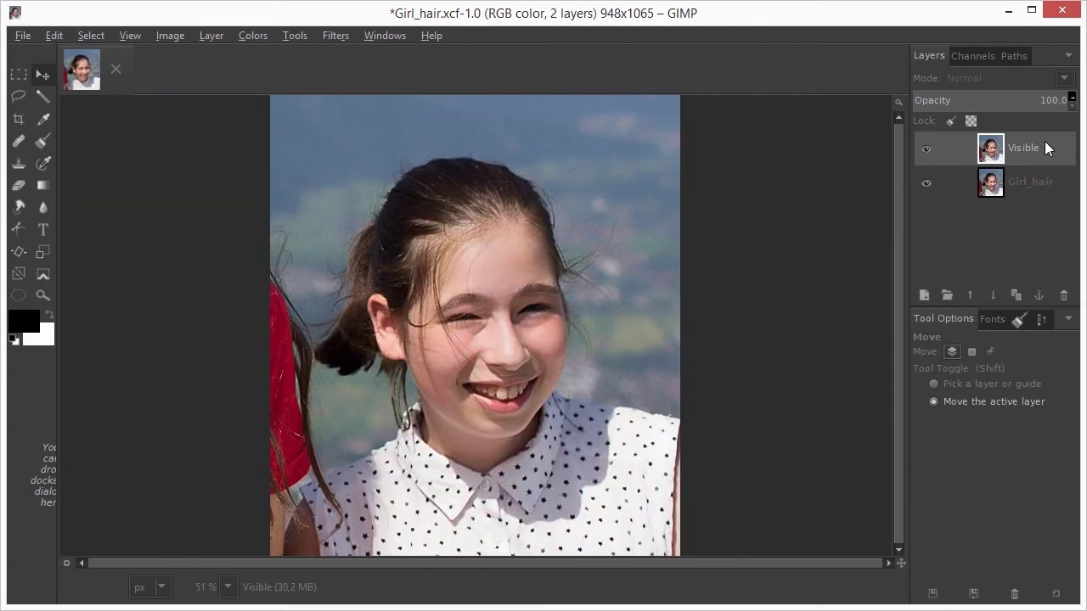
right_click(992, 153)
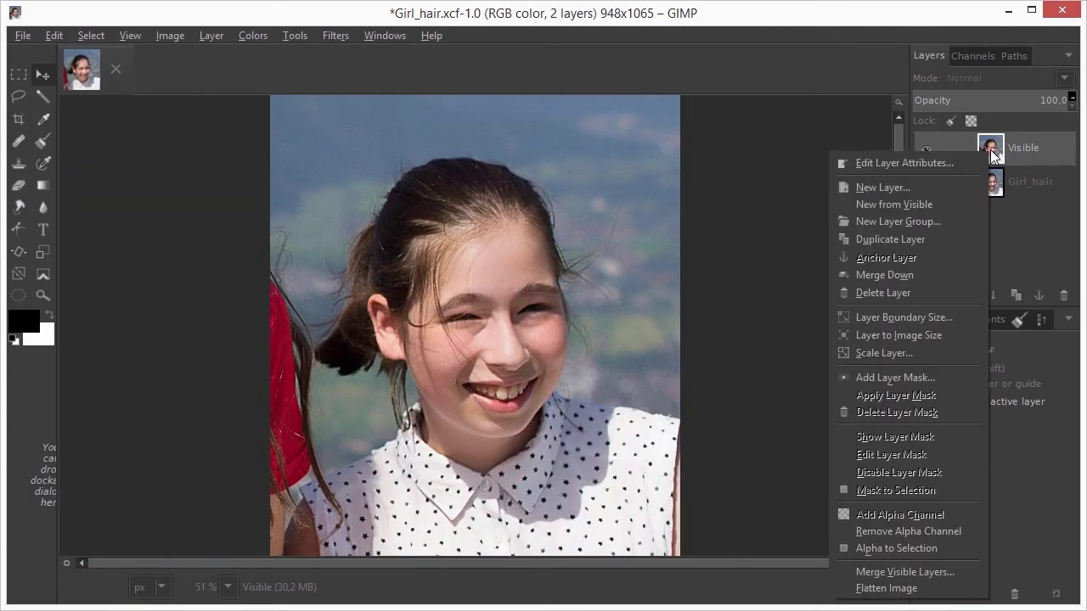
left_click(957, 377)
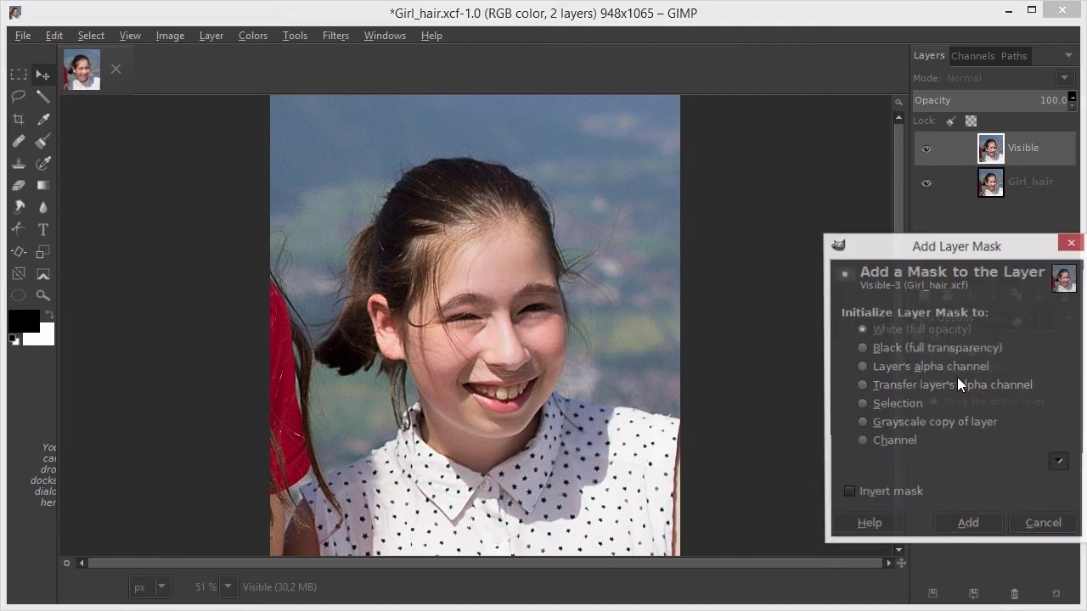
left_click(967, 525)
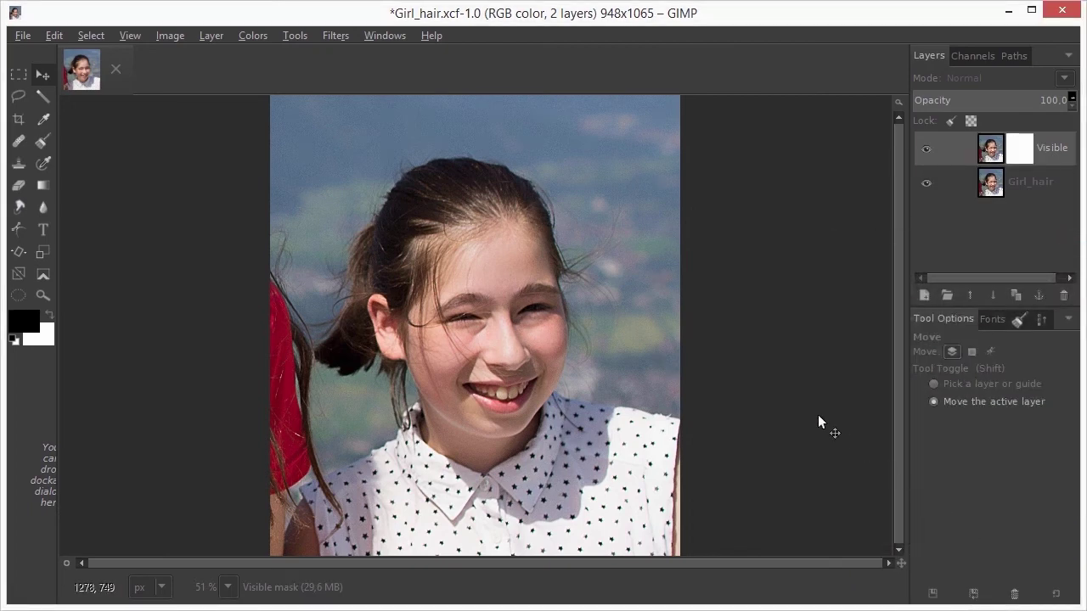
Switch to the Paintbrush and enlarge it past size 130 for painting the background
key("p")
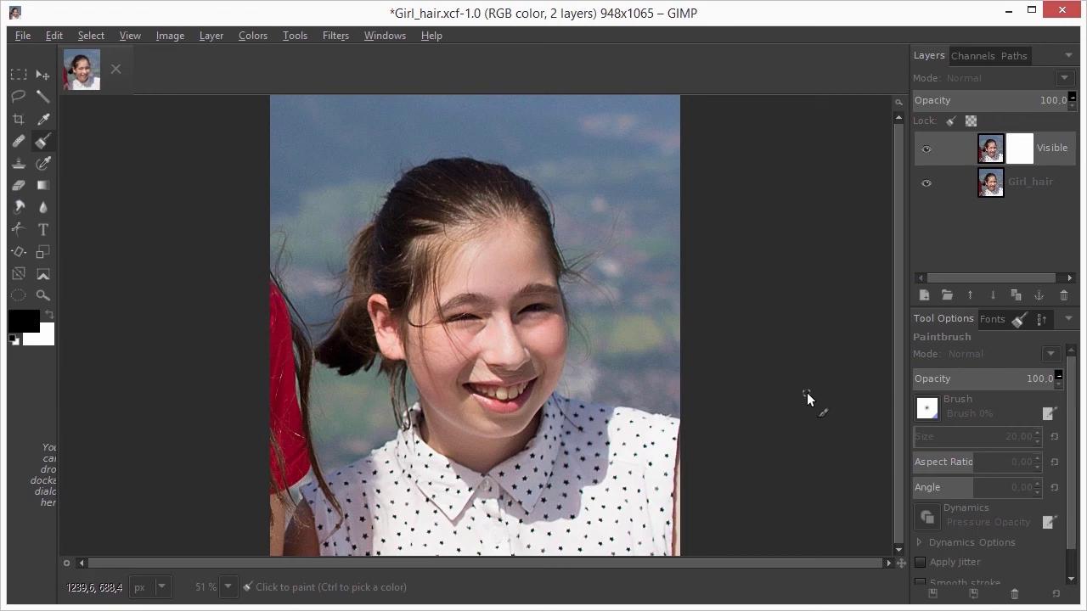
key("bracketright")
key("bracketright")
key("bracketright")
key("bracketright")
key("bracketright")
key("bracketright")
key("bracketright")
key("bracketright")
key("bracketright")
key("bracketright")
key("bracketright")
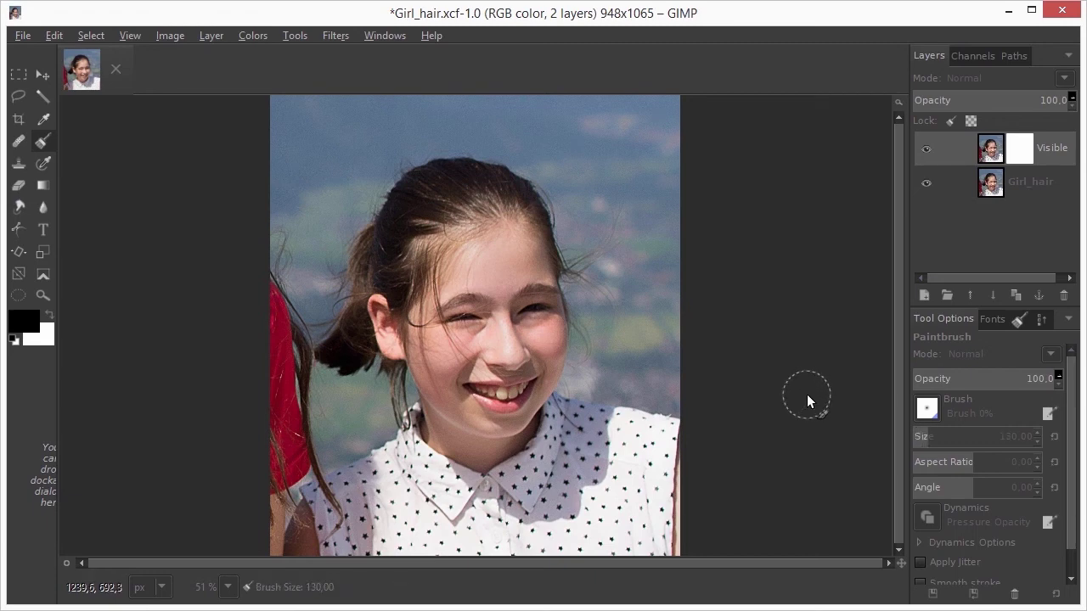
key("bracketright")
key("bracketright")
key("bracketright")
key("bracketright")
key("bracketright")
key("bracketright")
key("bracketright")
key("bracketright")
key("bracketright")
key("bracketright")
key("bracketright")
key("bracketright")
key("bracketright")
key("bracketright")
key("bracketright")
key("bracketright")
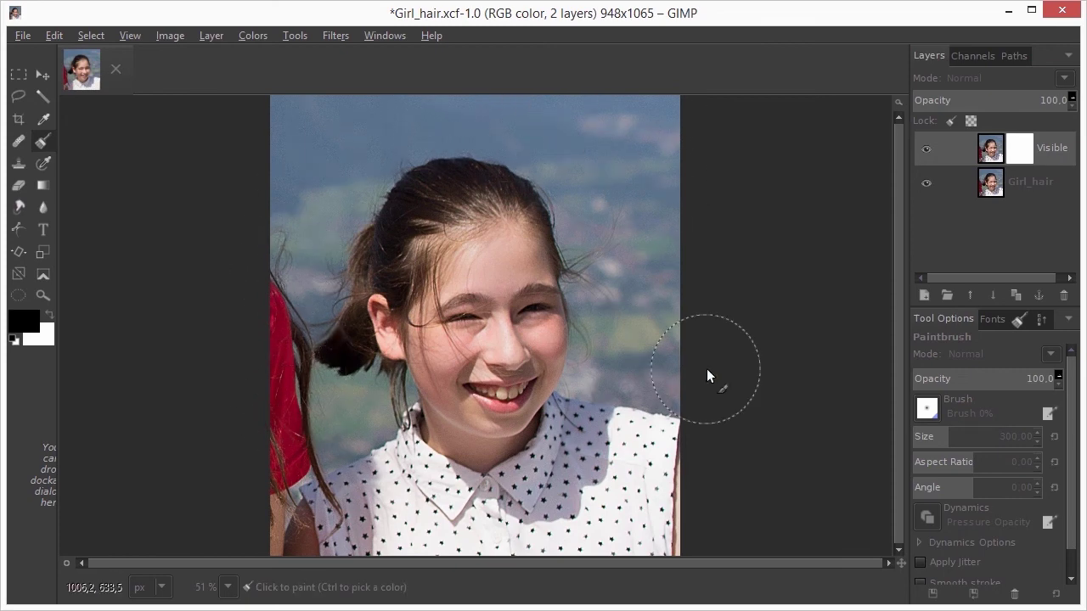
scroll(839, 394, "up", 2)
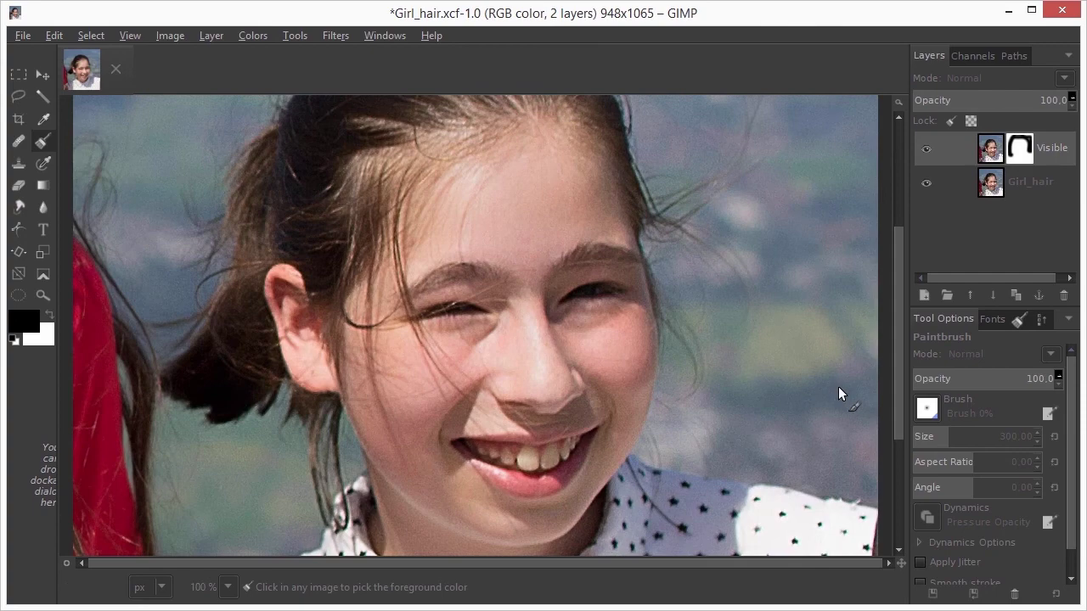